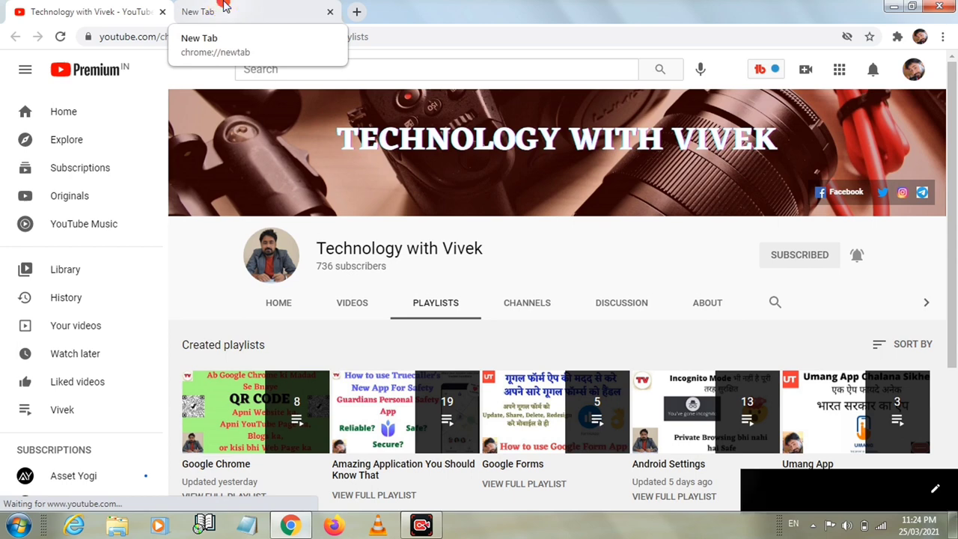
- Return to the YouTube channel tab, check its connection security details, and open Chrome's main menu
{"action": "left_click", "coordinate": [223, 9]}
{"action": "left_click", "coordinate": [106, 10]}
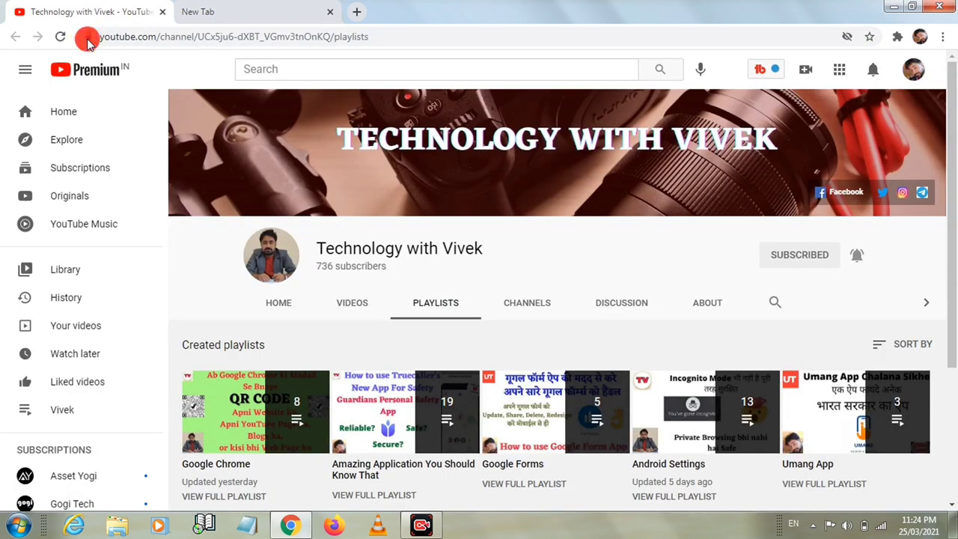
{"action": "left_click", "coordinate": [88, 37]}
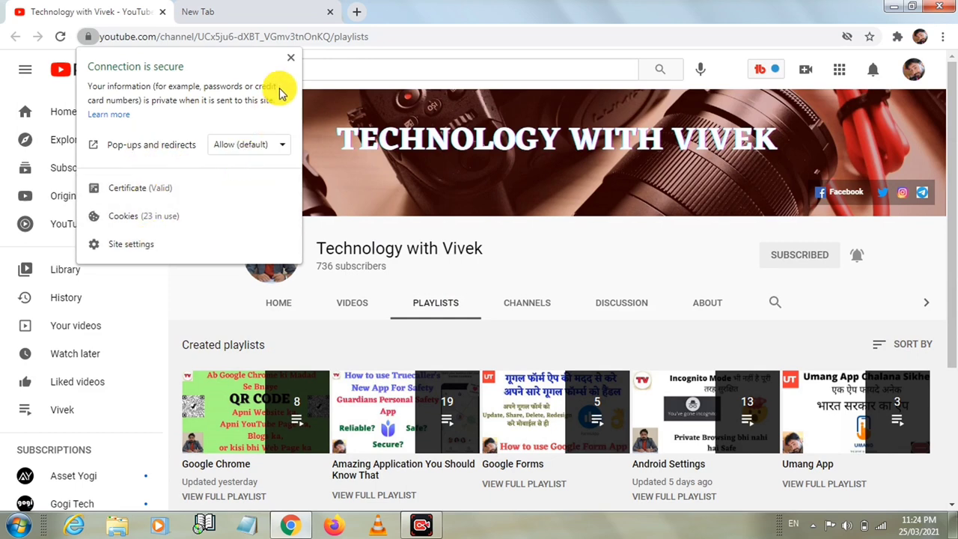
{"action": "left_click", "coordinate": [291, 58]}
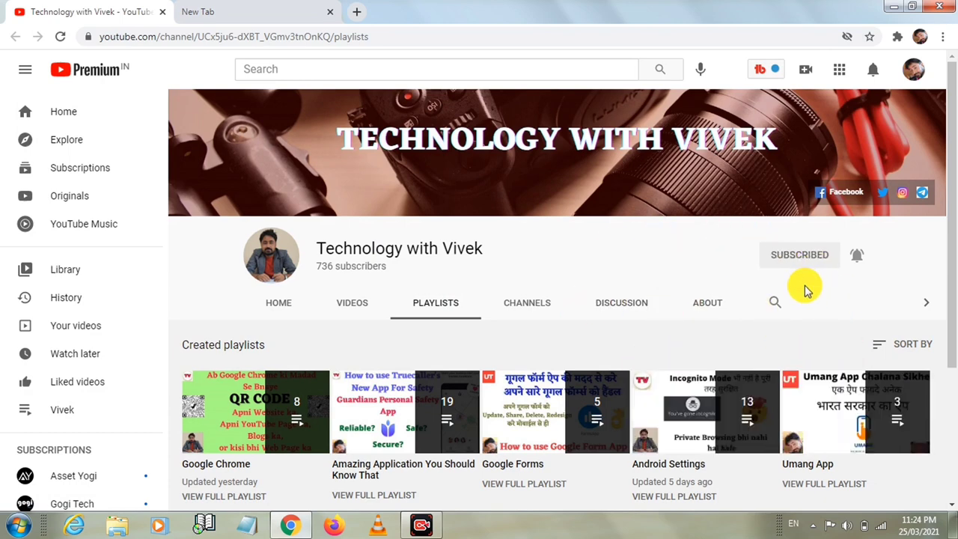
{"action": "left_click", "coordinate": [943, 36]}
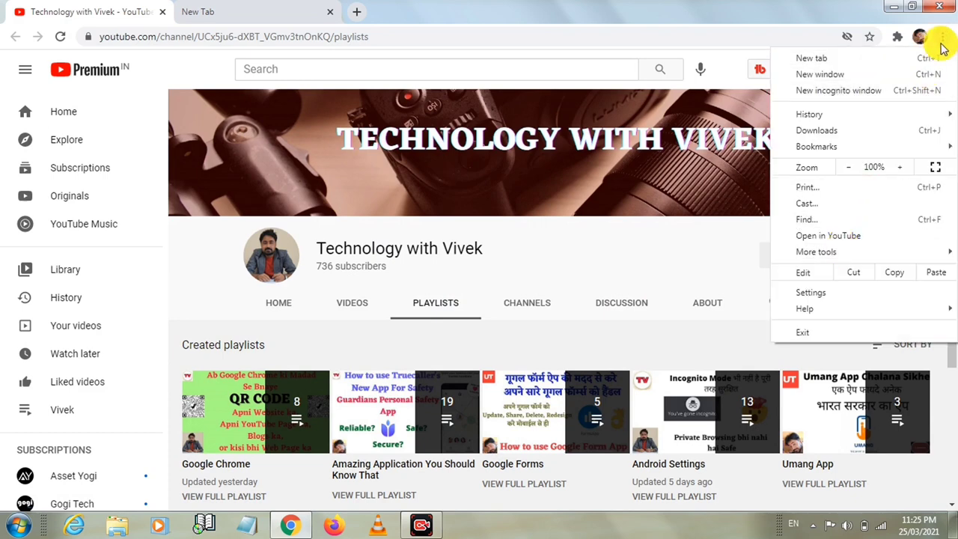
- Open Chrome Settings, go to Privacy and security > Site Settings, and scroll down to Permissions
{"action": "left_click", "coordinate": [943, 37]}
{"action": "left_click", "coordinate": [943, 37]}
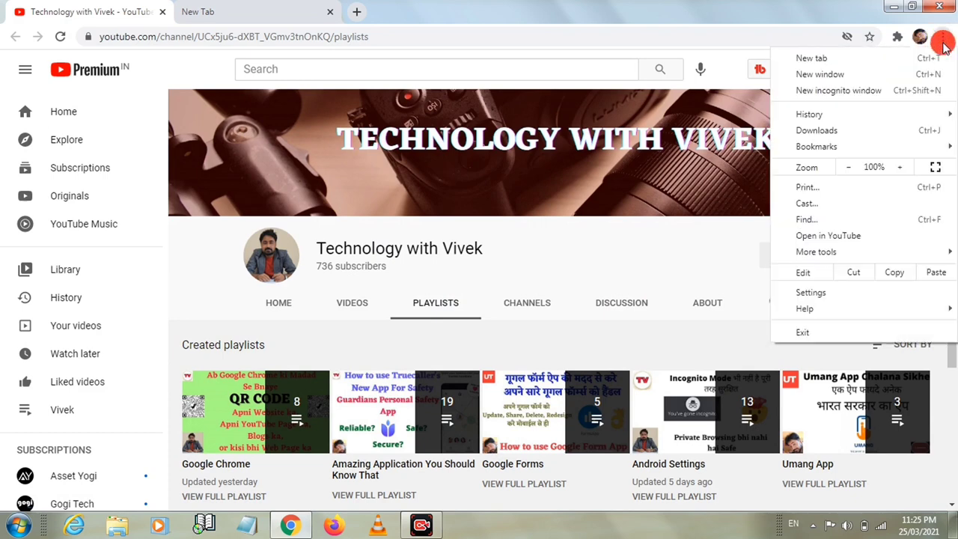
{"action": "left_click", "coordinate": [817, 292]}
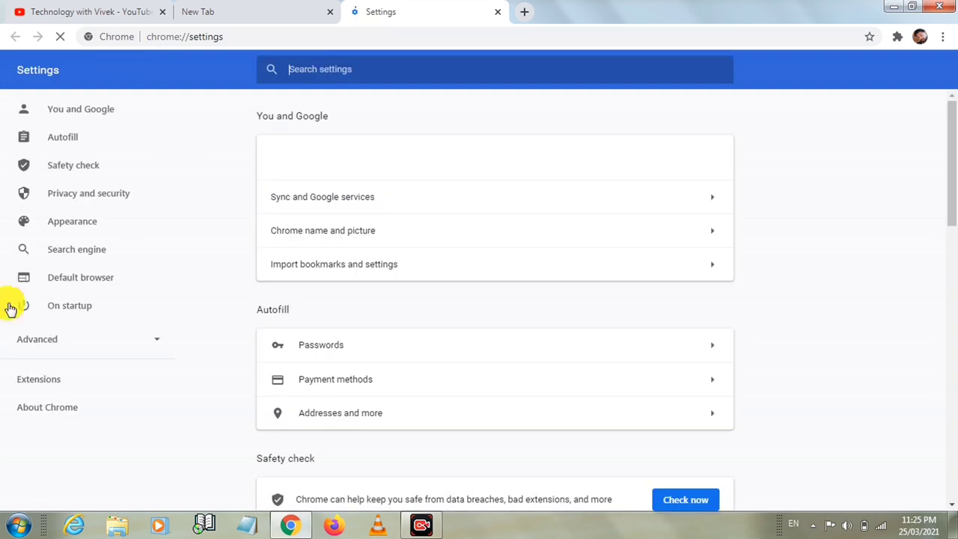
{"action": "left_click", "coordinate": [80, 195]}
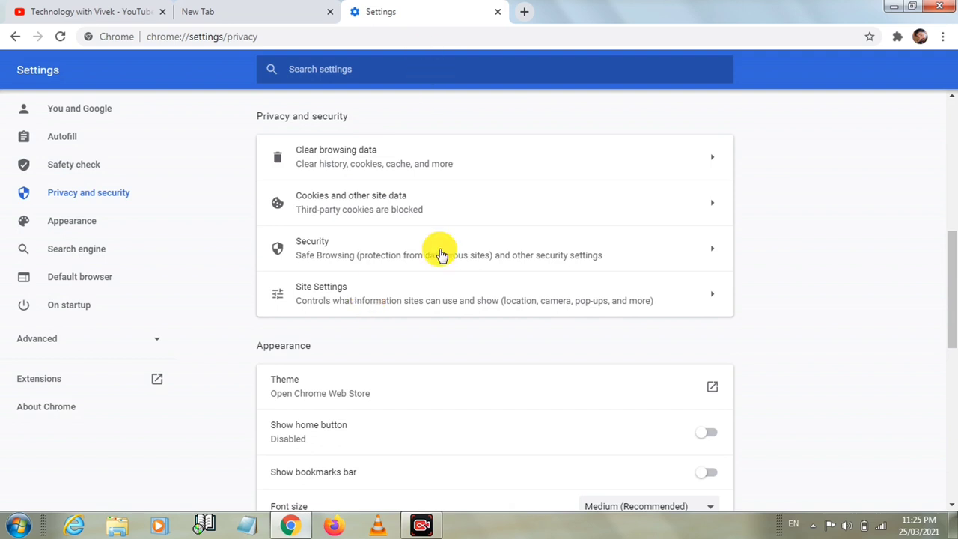
{"action": "left_click", "coordinate": [686, 300]}
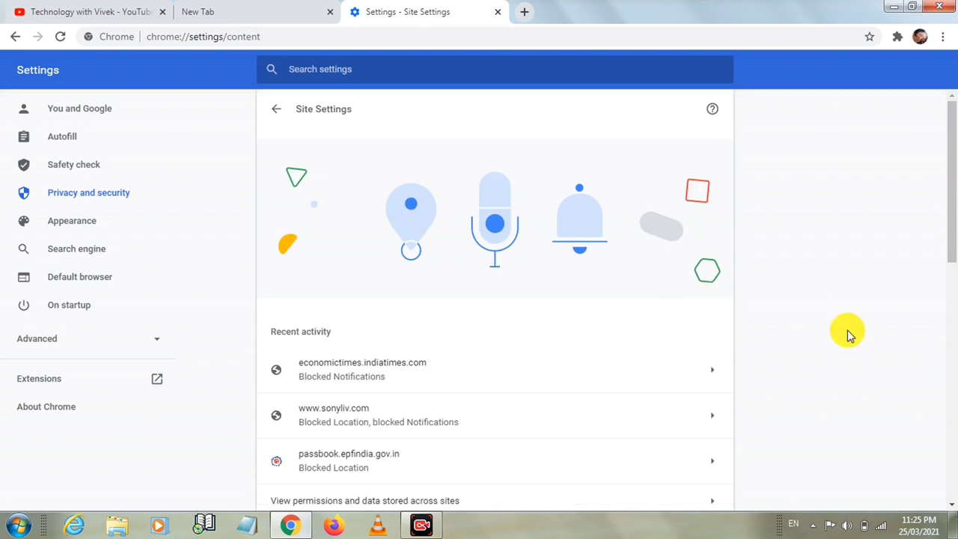
{"action": "left_click_drag", "start_coordinate": [948, 195], "coordinate": [943, 358]}
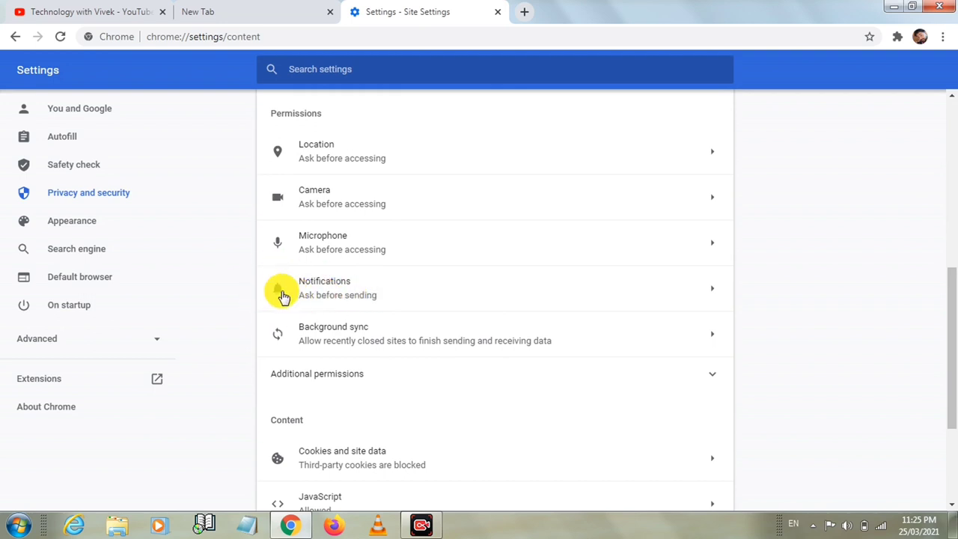
- Open the Notifications permission page and scroll through its Block and Allow lists
{"action": "left_click", "coordinate": [707, 293]}
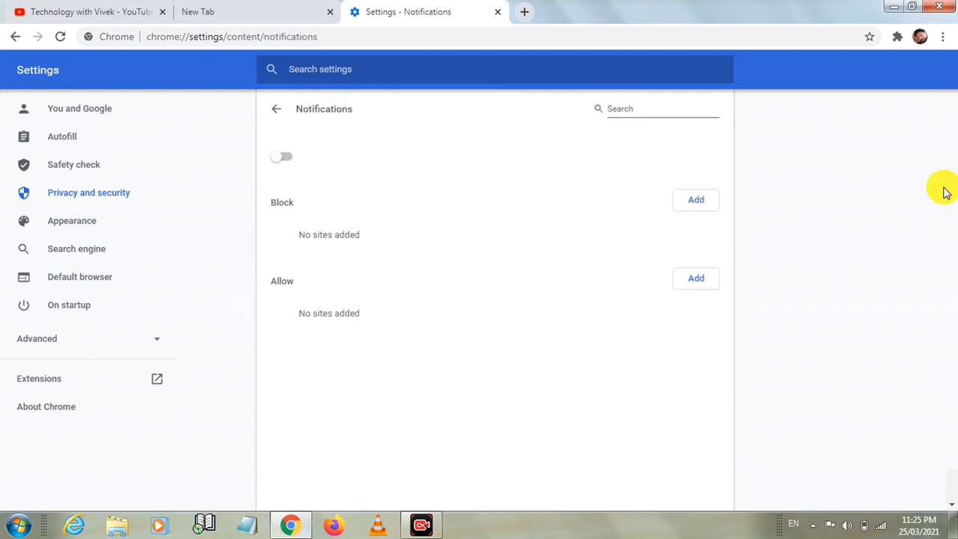
{"action": "left_click_drag", "start_coordinate": [955, 170], "coordinate": [949, 366]}
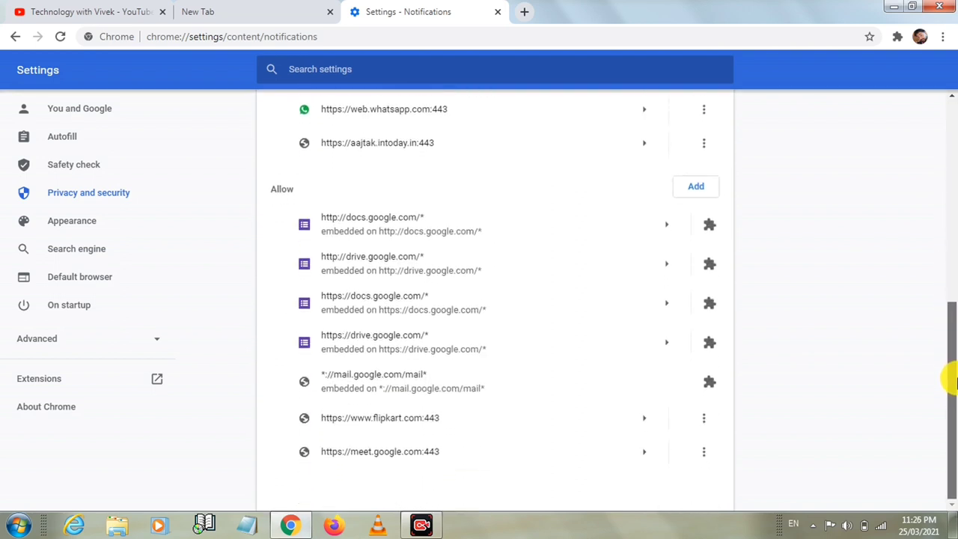
{"action": "left_click_drag", "start_coordinate": [951, 278], "coordinate": [943, 150]}
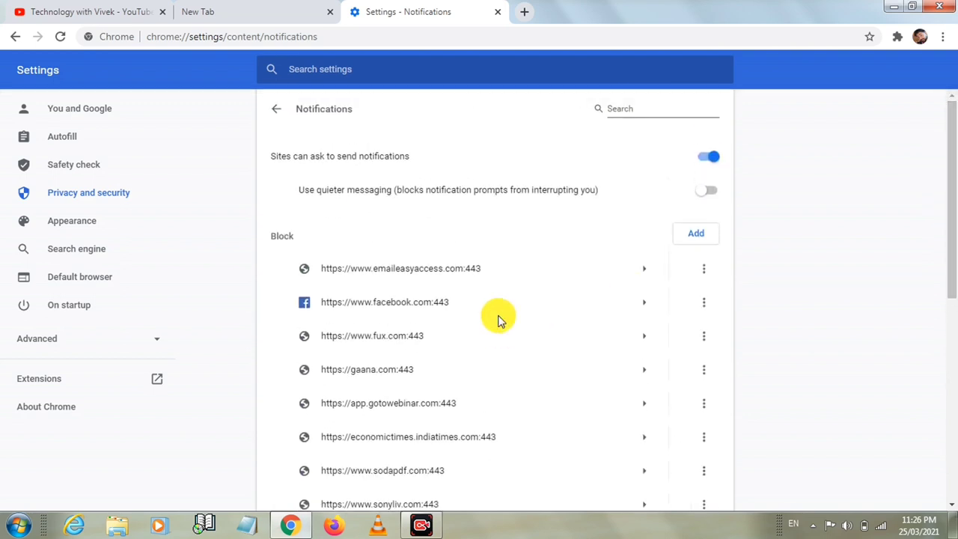
{"action": "left_click", "coordinate": [704, 303]}
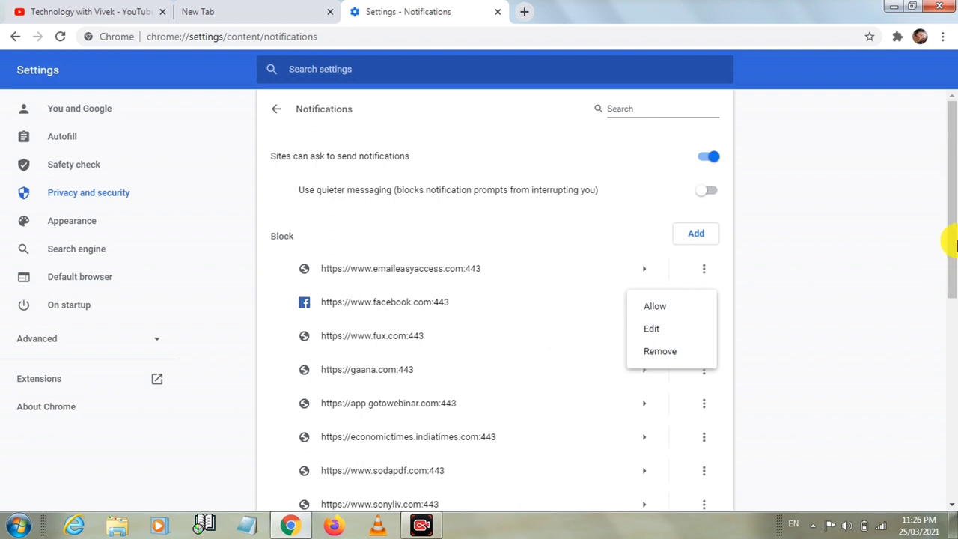
{"action": "left_click", "coordinate": [886, 299]}
{"action": "left_click_drag", "start_coordinate": [952, 223], "coordinate": [948, 426]}
{"action": "left_click", "coordinate": [704, 452]}
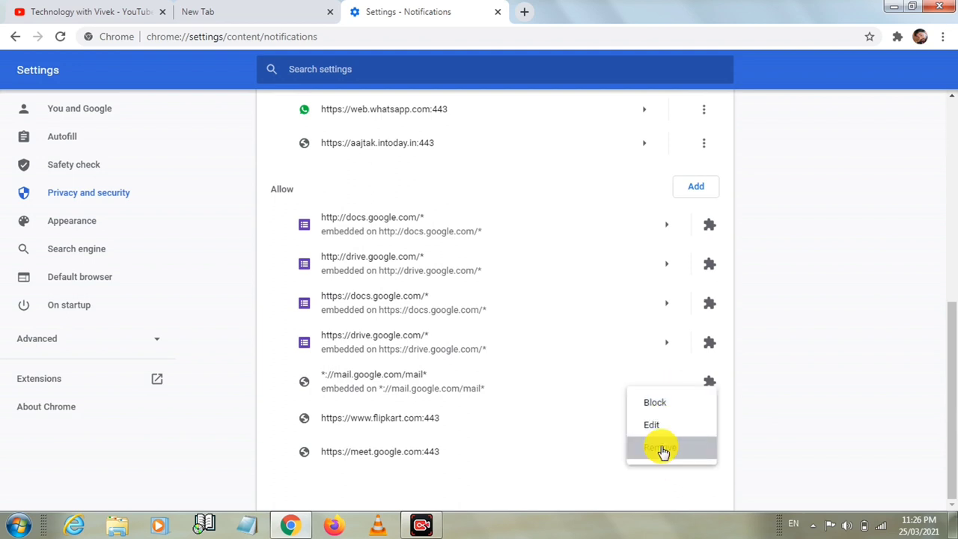
{"action": "left_click", "coordinate": [791, 377]}
{"action": "left_click_drag", "start_coordinate": [949, 377], "coordinate": [952, 112]}
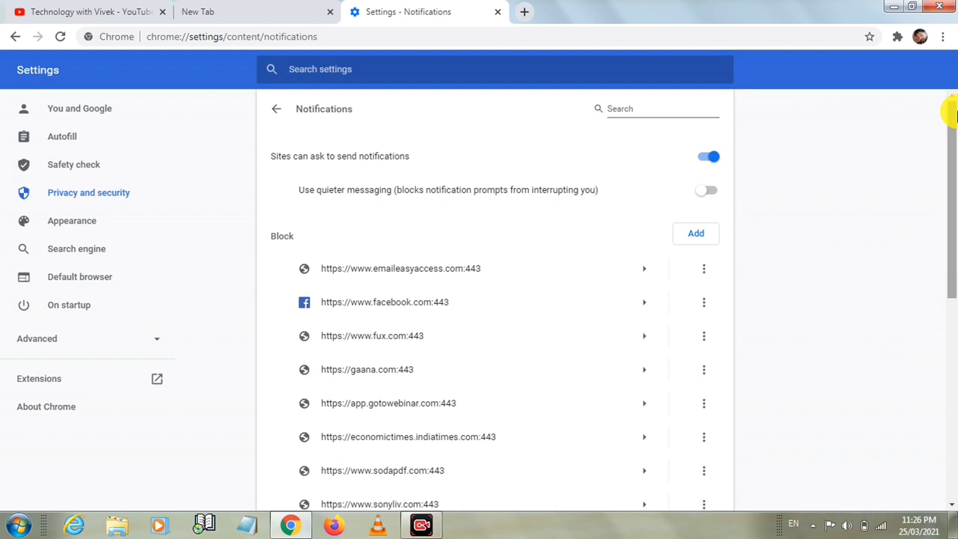
- Go to Autofill > Addresses and more and start adding a new address
{"action": "left_click", "coordinate": [65, 141]}
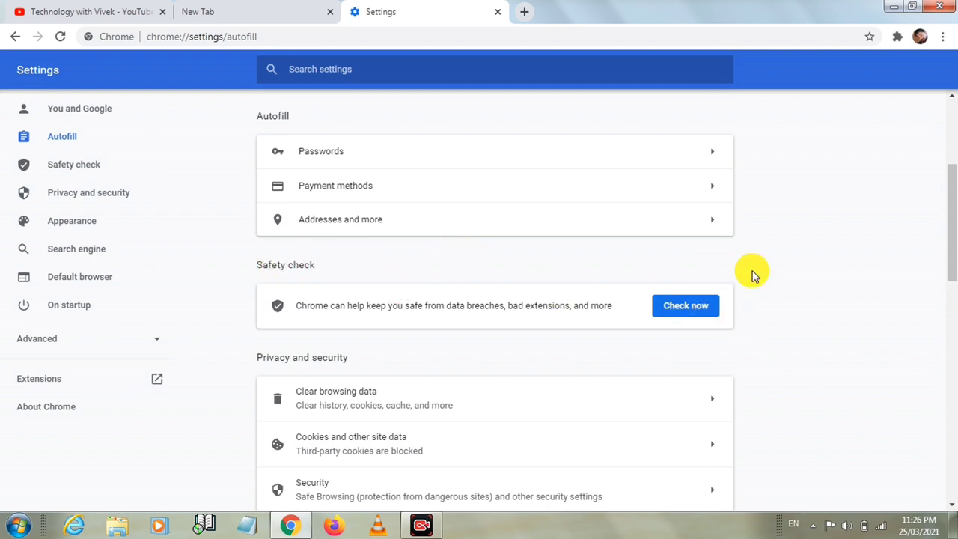
{"action": "left_click", "coordinate": [682, 223]}
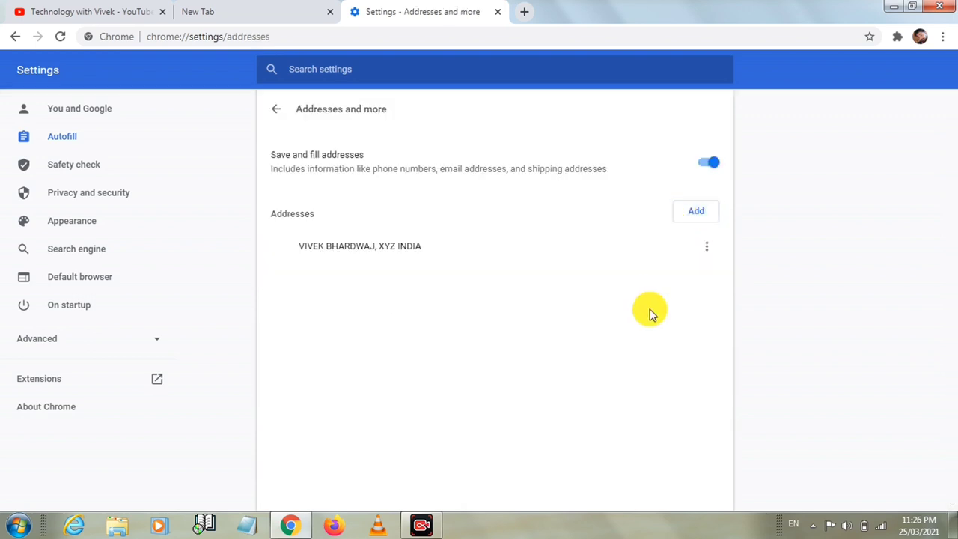
{"action": "left_click", "coordinate": [696, 215]}
- Save an India address with the person's full name, organization ABC, and street address ABC INDIA
{"action": "left_click", "coordinate": [696, 216]}
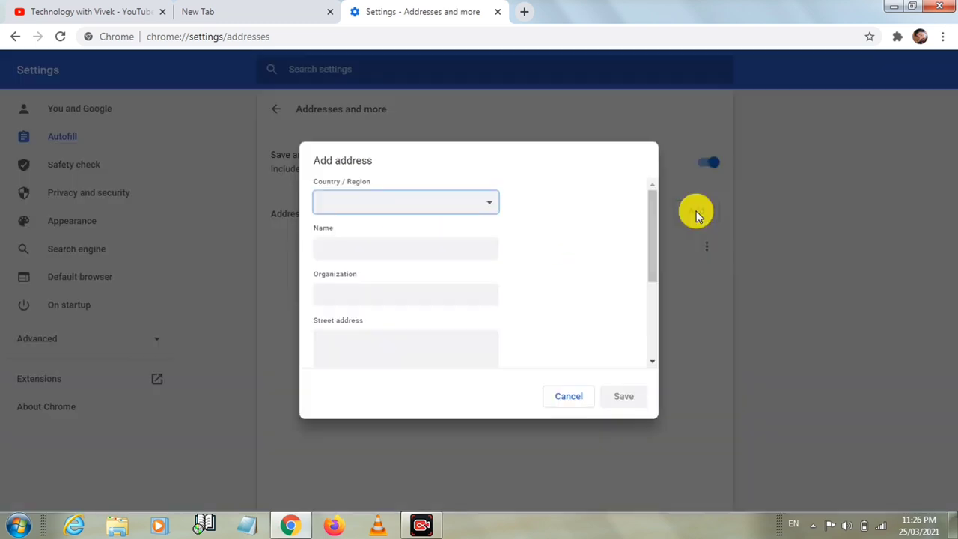
{"action": "left_click", "coordinate": [438, 203]}
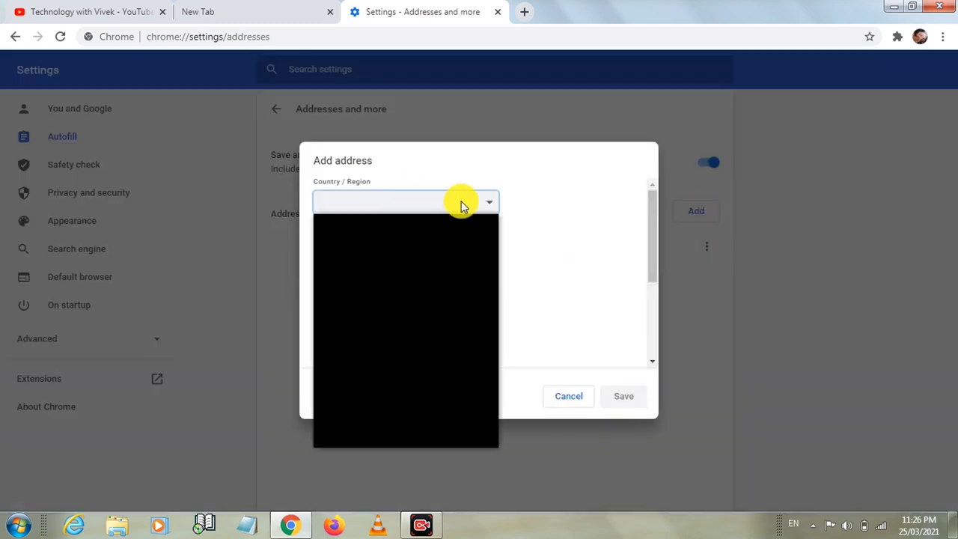
{"action": "left_click", "coordinate": [369, 231]}
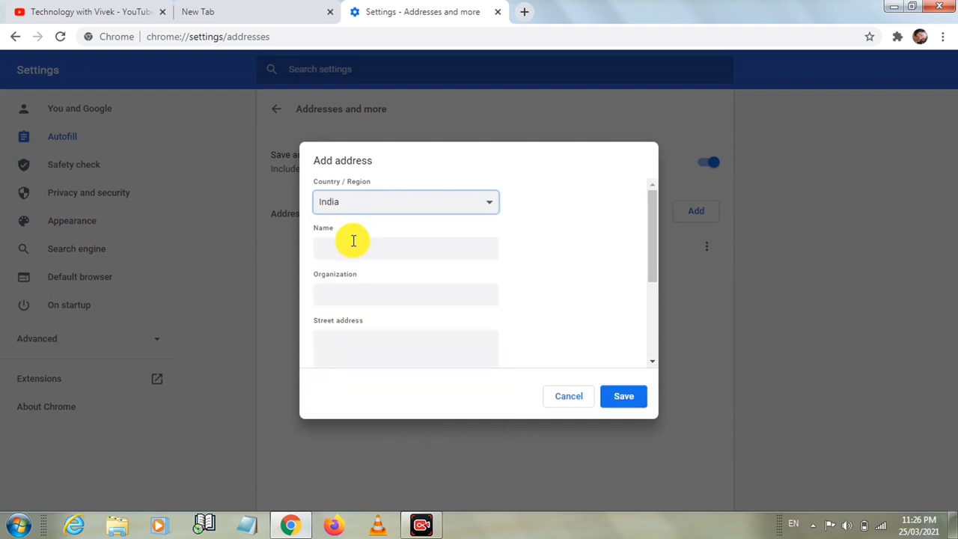
{"action": "left_click", "coordinate": [353, 240]}
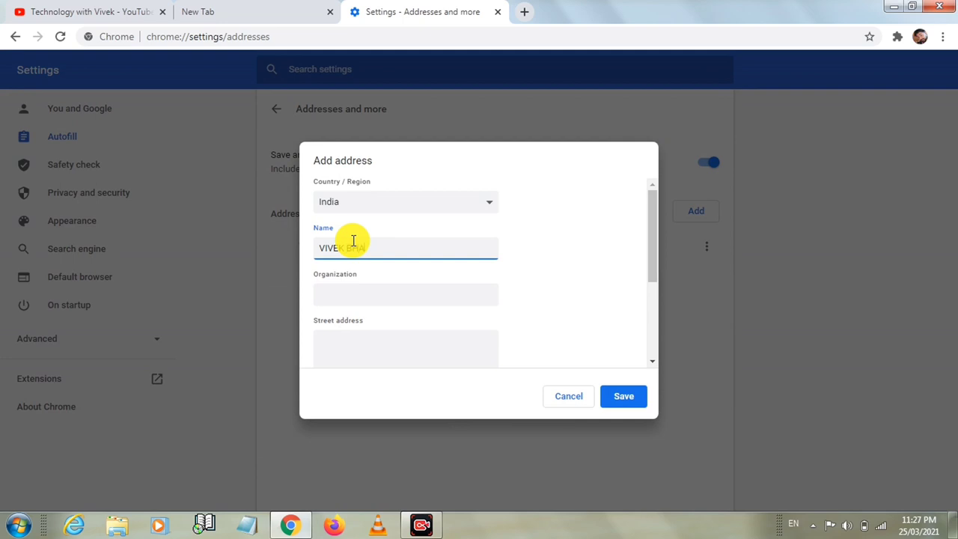
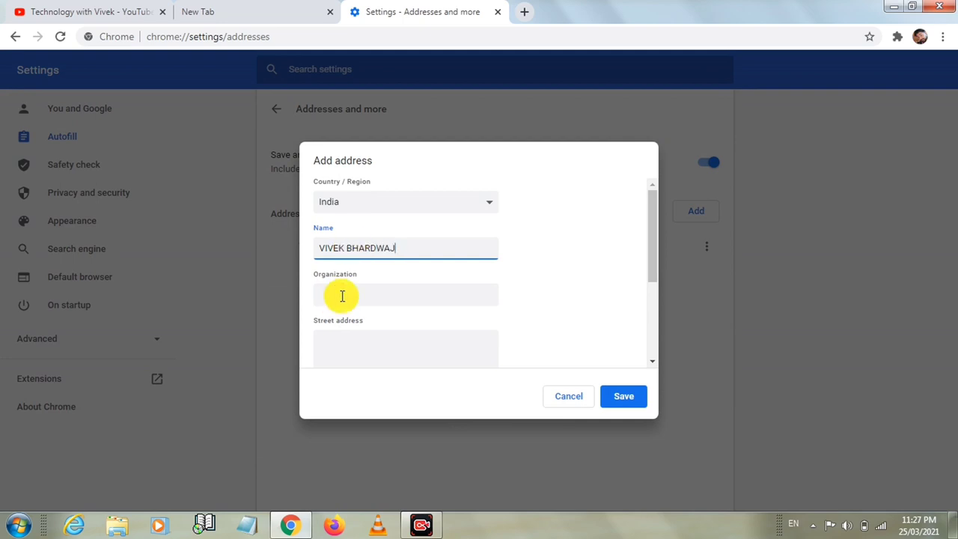
{"action": "left_click", "coordinate": [342, 295]}
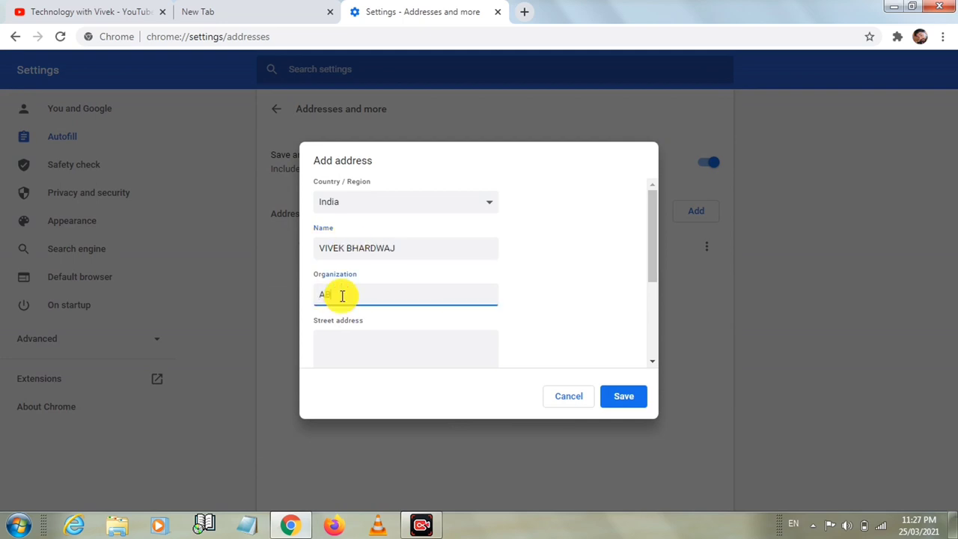
{"action": "type", "text": "ABC"}
{"action": "left_click", "coordinate": [334, 345]}
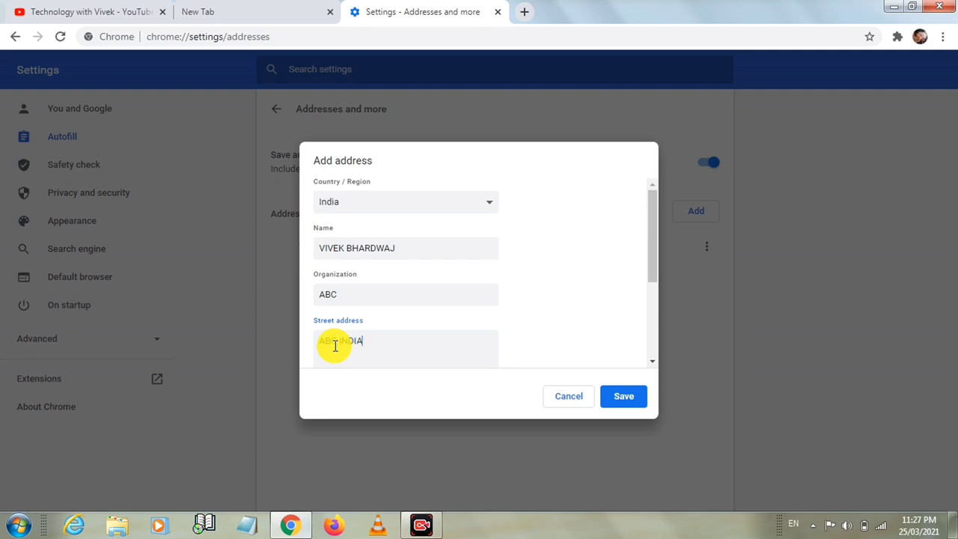
{"action": "type", "text": "ABC INDIA"}
{"action": "left_click", "coordinate": [621, 395]}
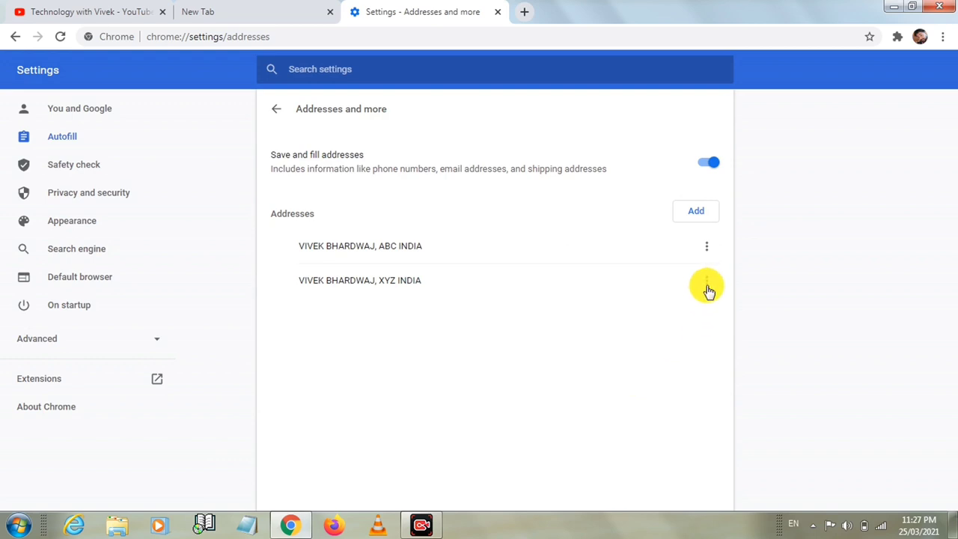
- Remove the XYZ INDIA saved address and confirm the removal
{"action": "left_click", "coordinate": [708, 282]}
{"action": "left_click", "coordinate": [671, 308]}
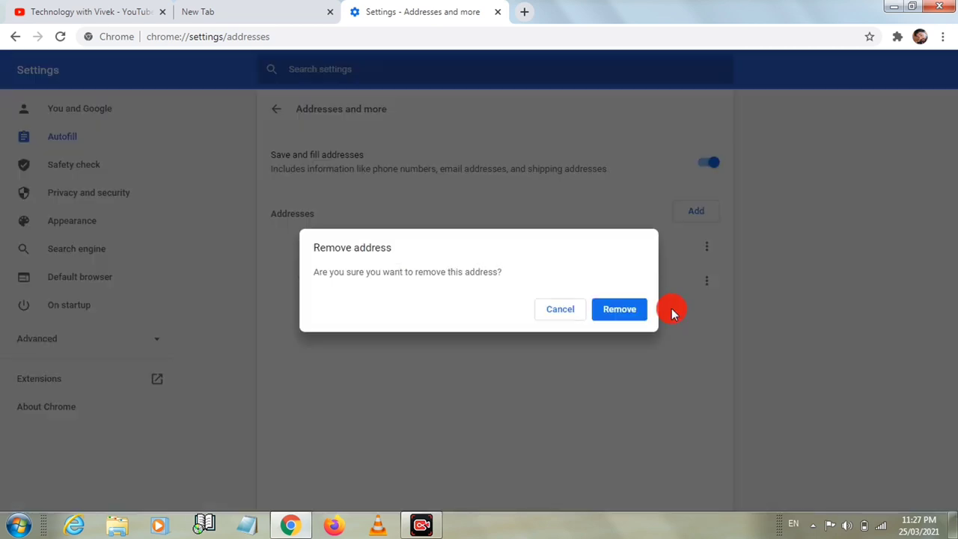
{"action": "left_click", "coordinate": [631, 313]}
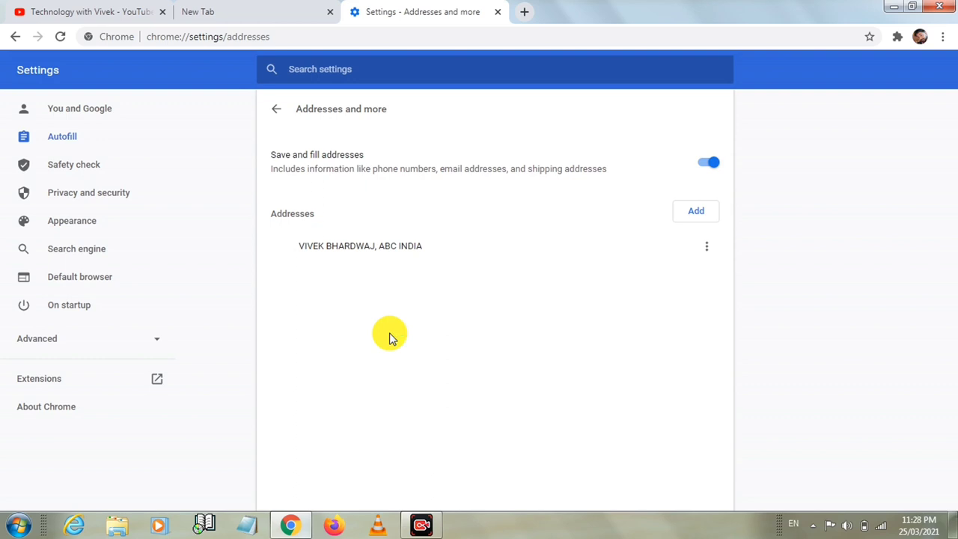
- Expand and collapse the Advanced settings section, then return to the YouTube channel tab
{"action": "left_click", "coordinate": [157, 340]}
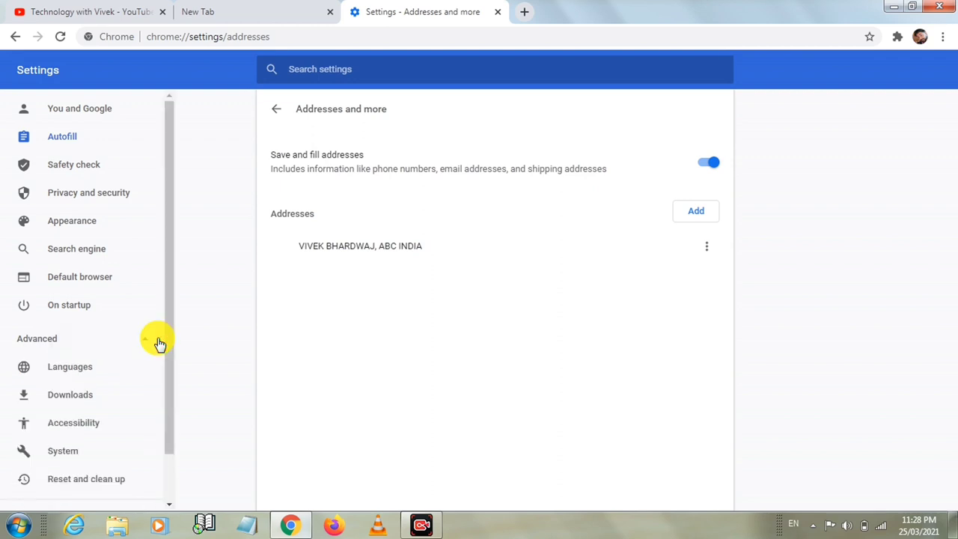
{"action": "left_click", "coordinate": [156, 341]}
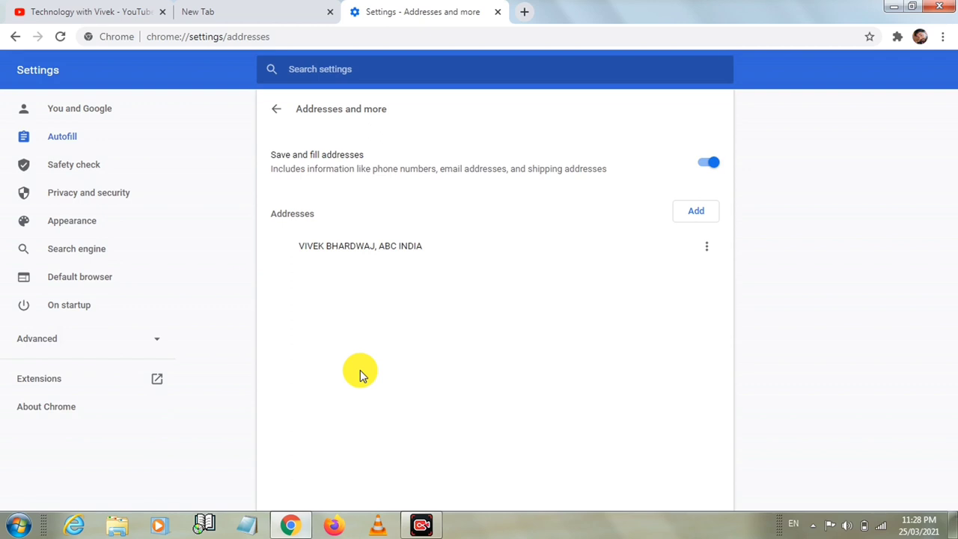
{"action": "left_click", "coordinate": [102, 11]}
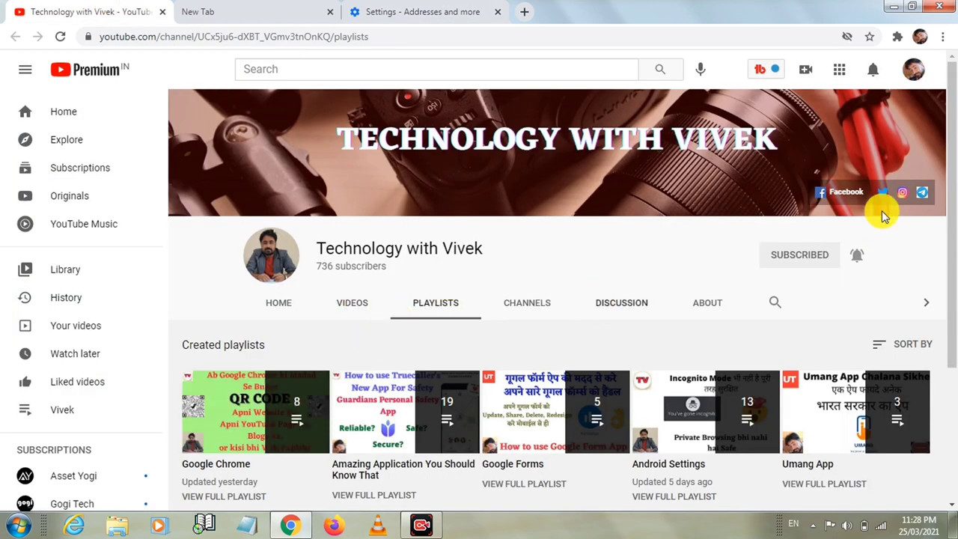
{"action": "scroll", "coordinate": [319, 278], "scroll_direction": "down", "scroll_amount": 1}
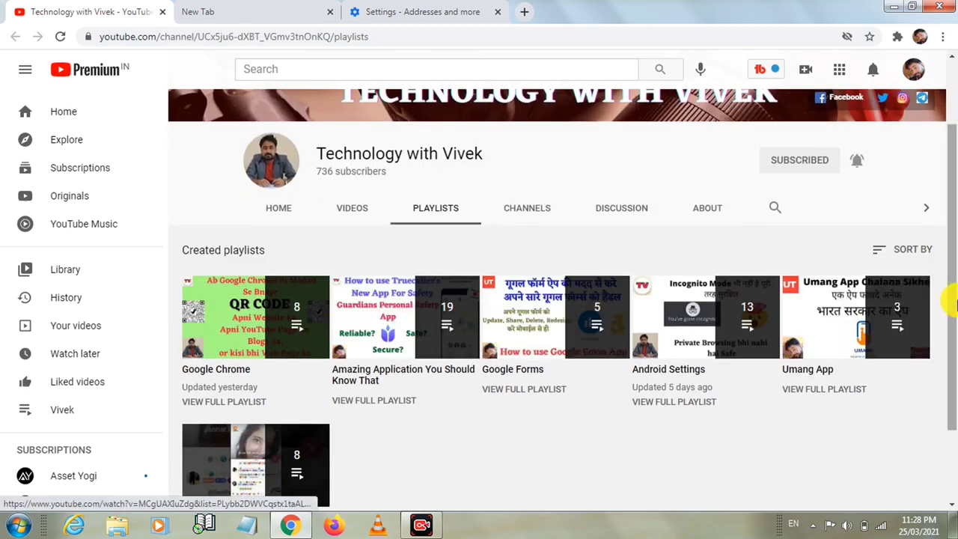
{"action": "scroll", "coordinate": [955, 305], "scroll_direction": "up", "scroll_amount": 1}
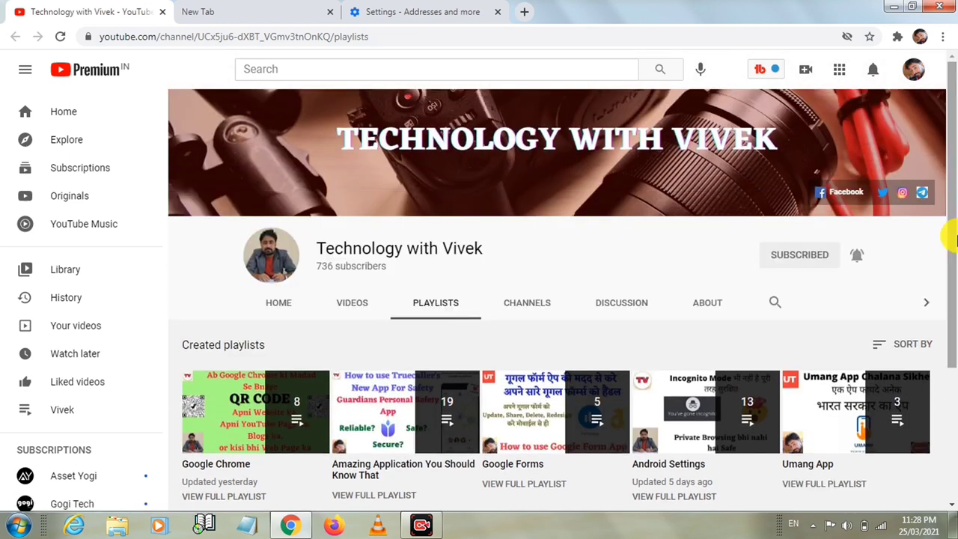